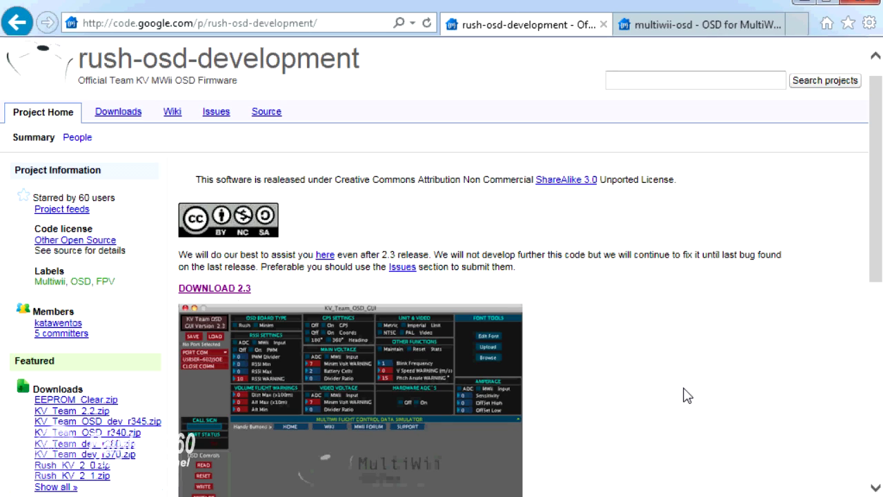
- Bring up the multiwii-osd project's home page from its browser tab
click(680, 34)
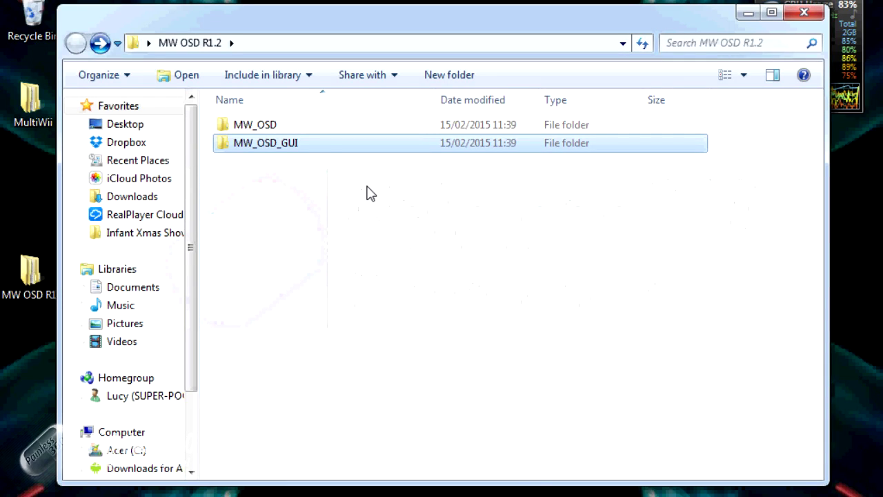
- Look inside the MW_OSD and MW_OSD_GUI folders, then start the Arduino IDE
double_click(269, 134)
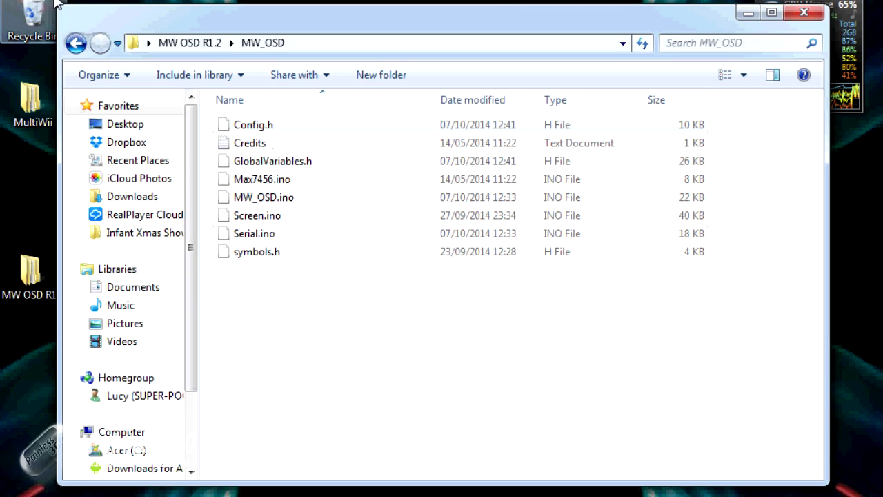
click(76, 43)
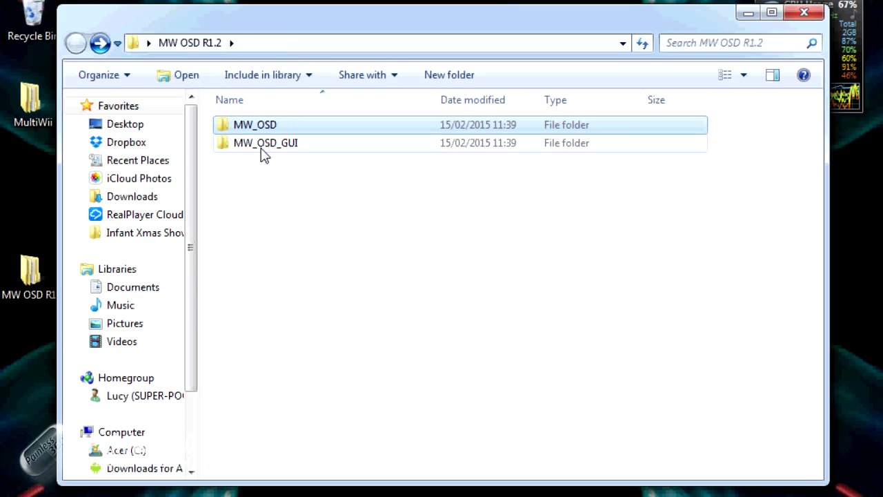
double_click(262, 147)
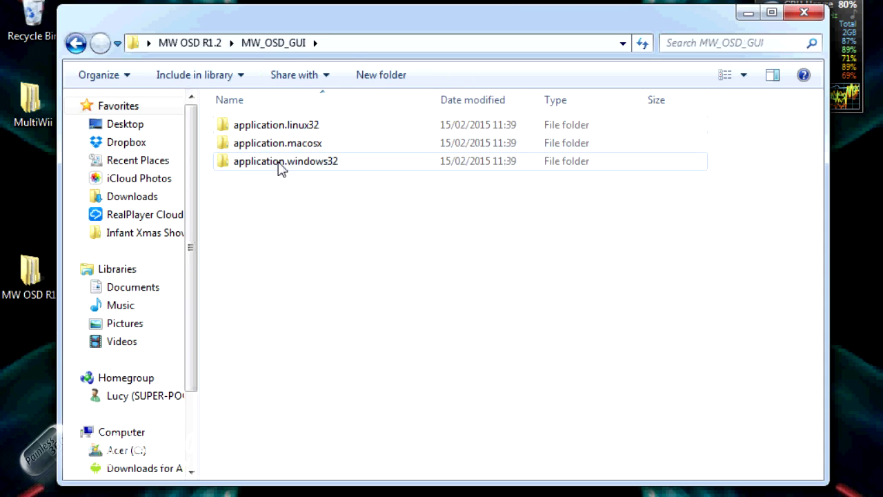
click(76, 44)
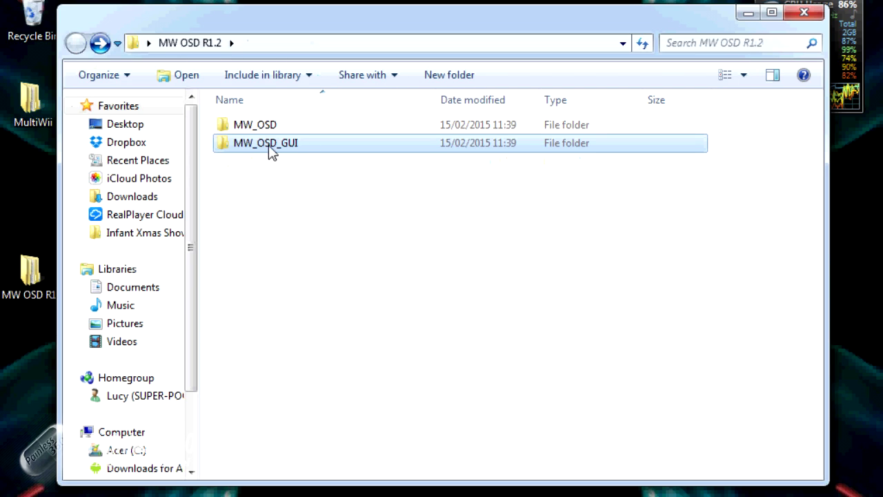
mouse_move(276, 157)
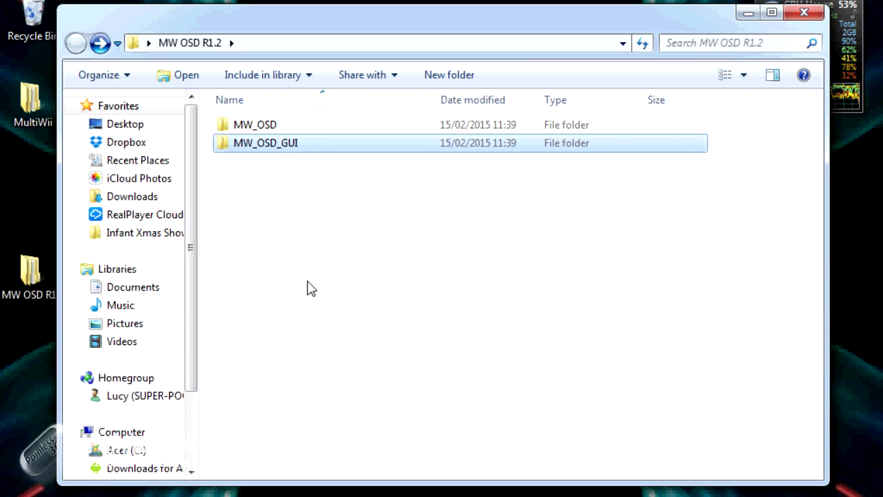
mouse_move(307, 495)
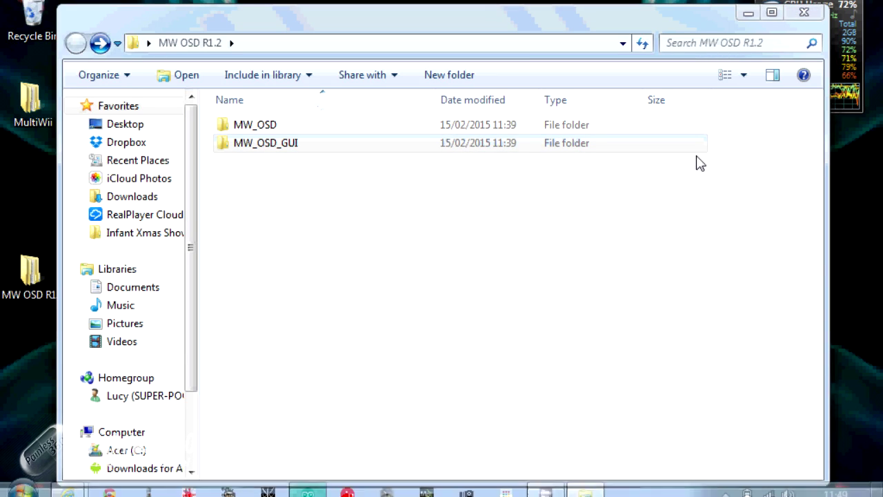
- Close Explorer and open Desktop\MW OSD R1.2\MW_OSD\MW_OSD.ino in the Arduino IDE
click(804, 14)
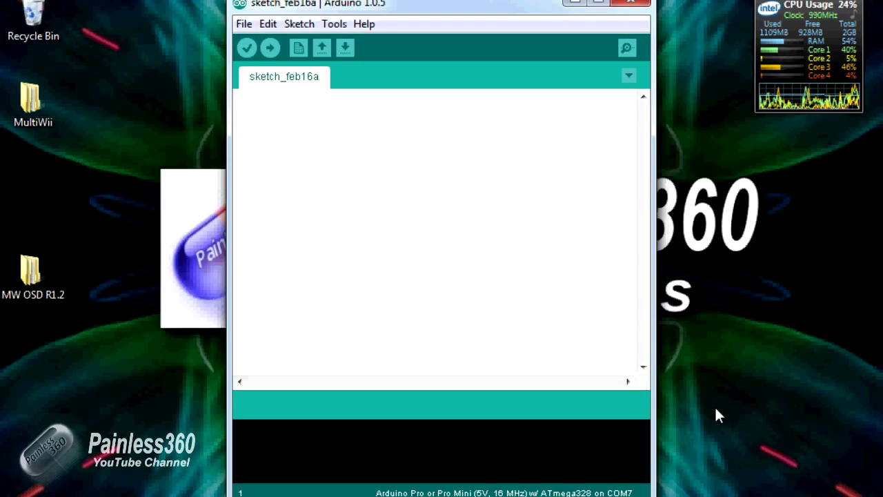
click(243, 24)
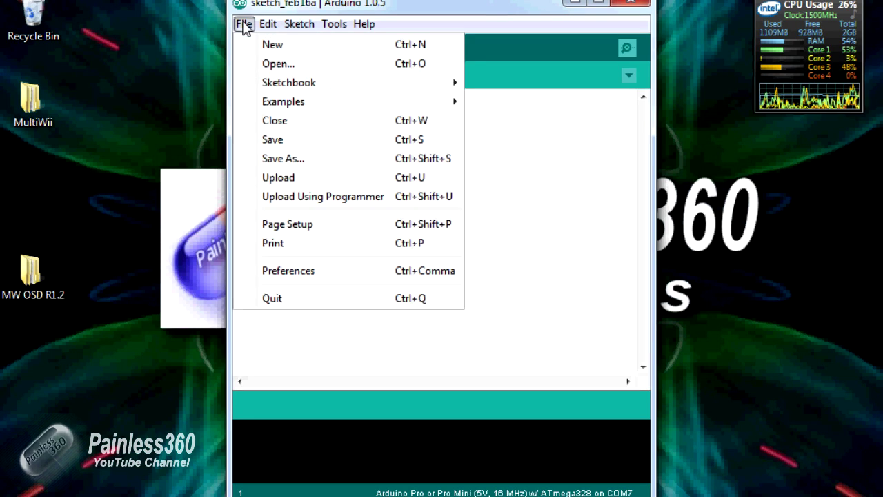
click(280, 64)
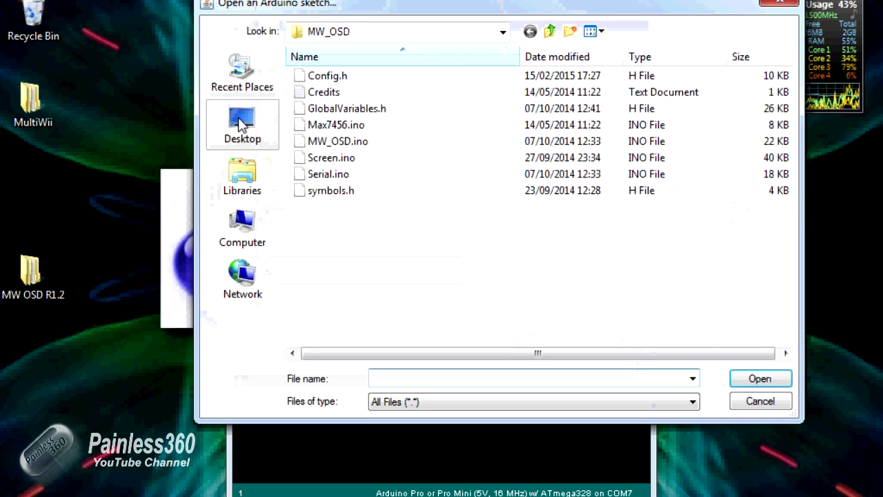
click(241, 122)
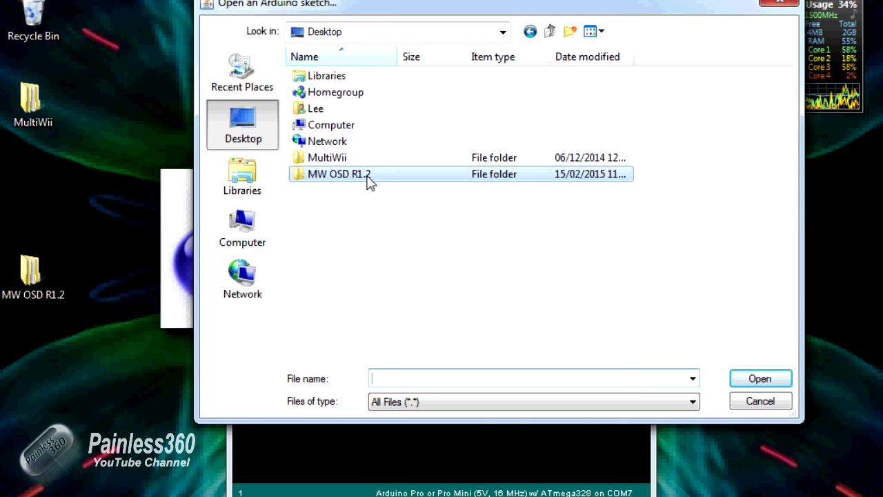
double_click(368, 180)
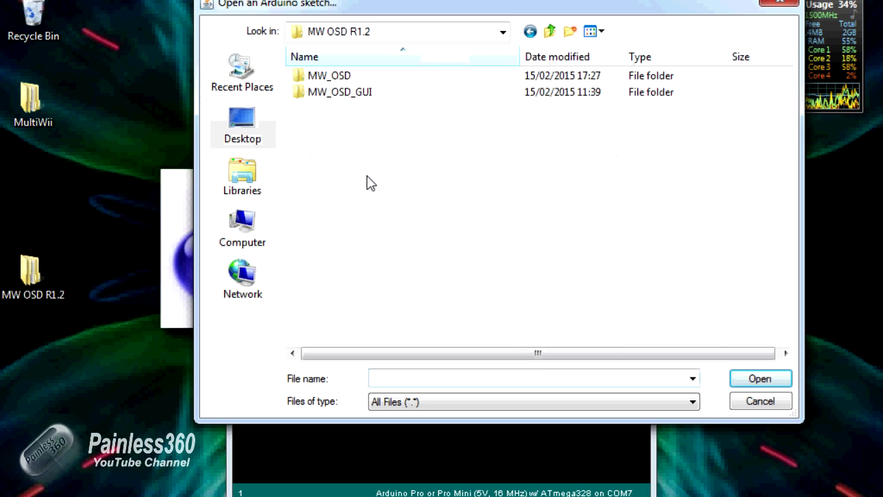
double_click(336, 76)
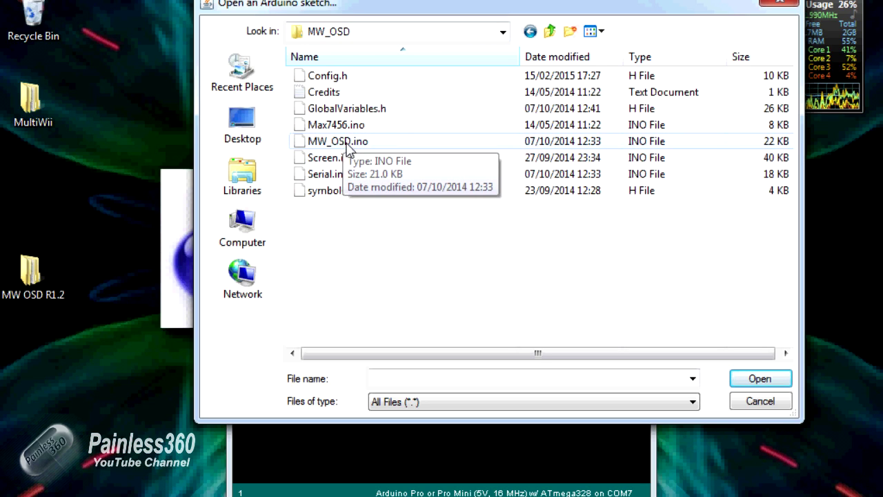
double_click(346, 143)
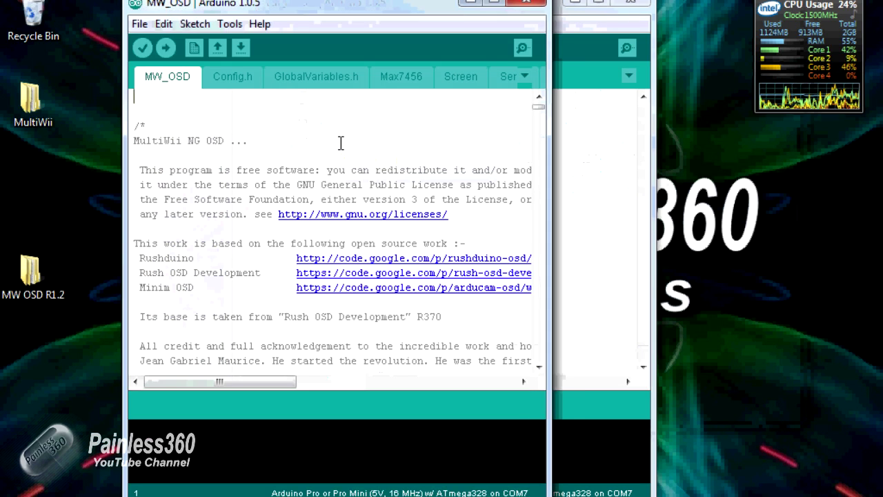
- Maximize the IDE and scroll Config.h to the CONTROLLER section where BASEFLIGHT is defined
double_click(501, 7)
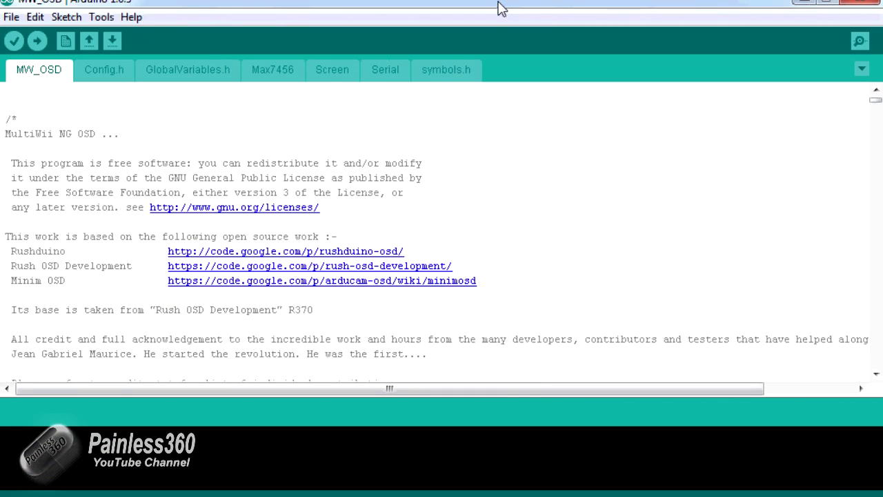
click(107, 83)
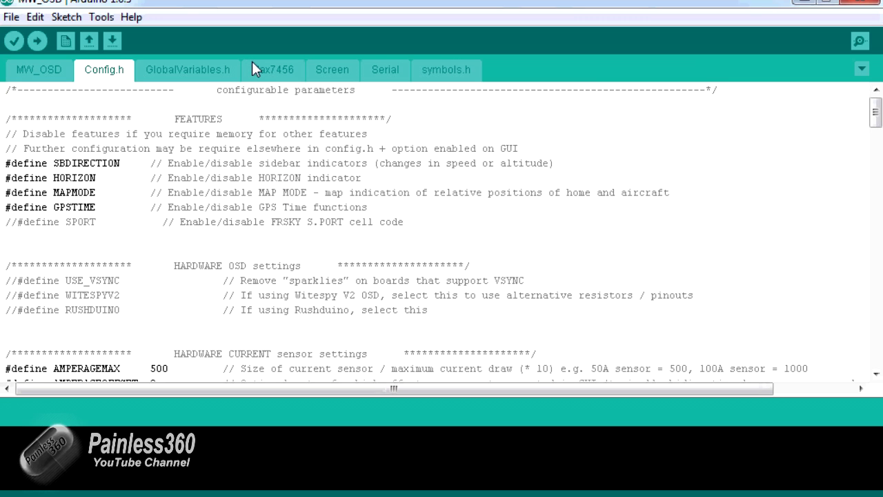
mouse_move(875, 115)
mouse_down()
mouse_move(876, 133)
mouse_move(875, 121)
mouse_up()
drag(876, 114, 876, 163)
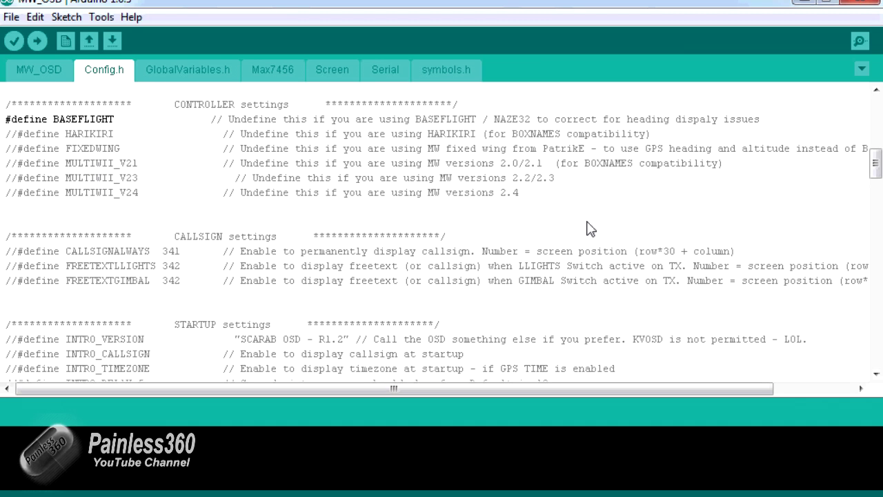
click(876, 374)
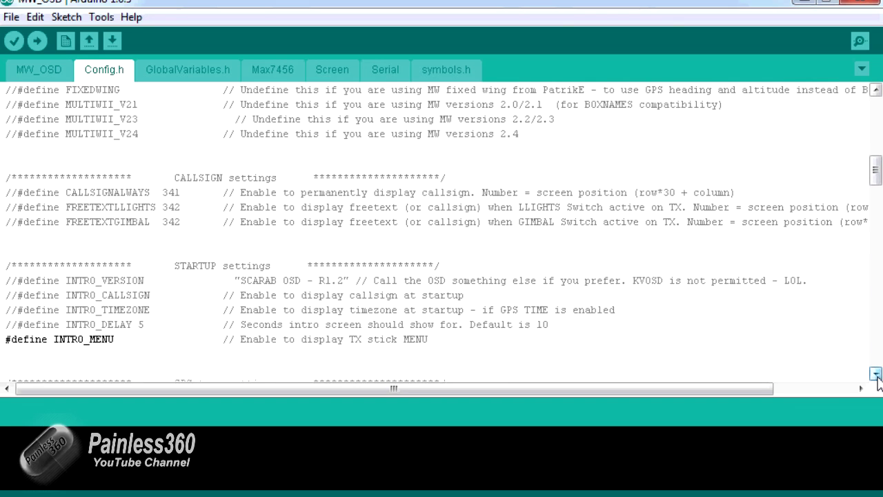
click(875, 374)
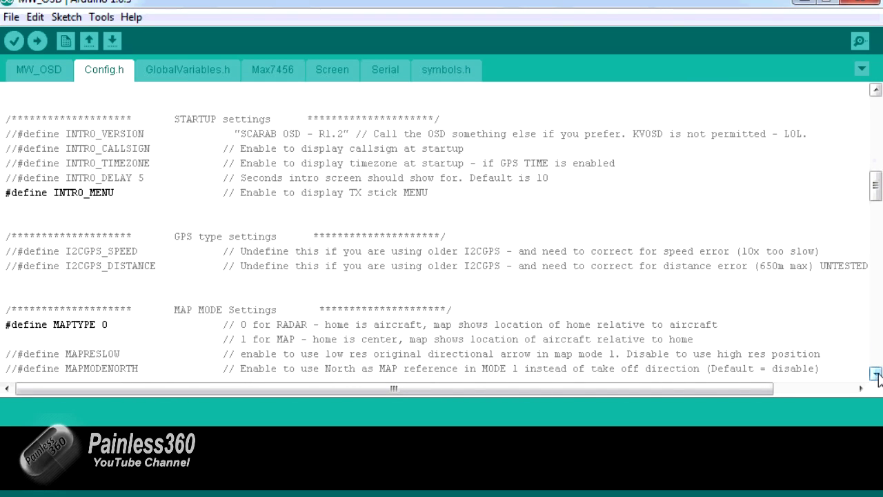
click(875, 374)
click(875, 374)
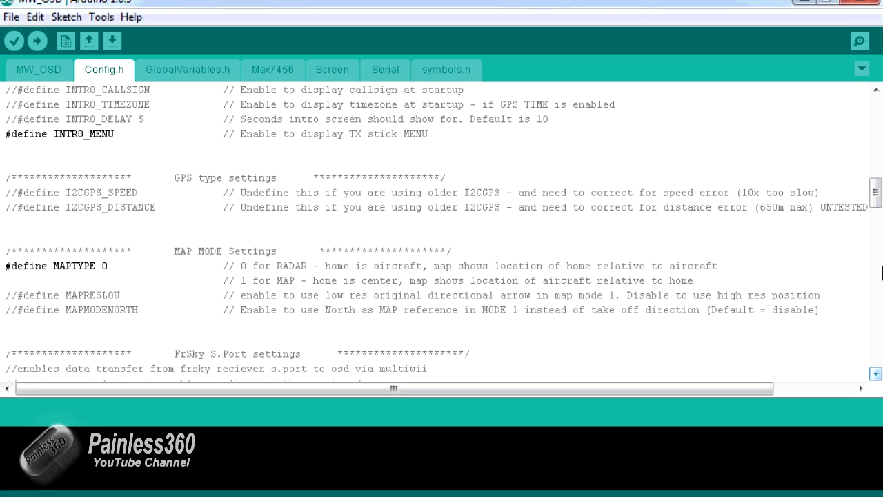
drag(875, 193, 876, 153)
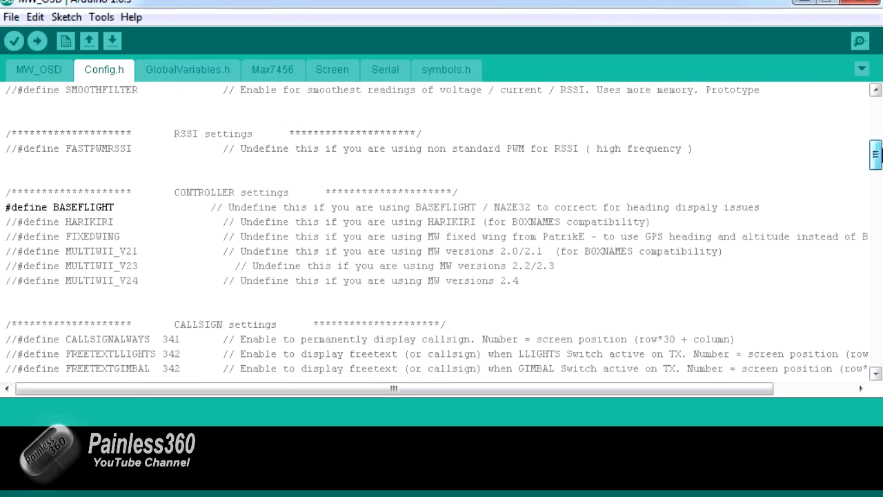
drag(126, 208, 4, 207)
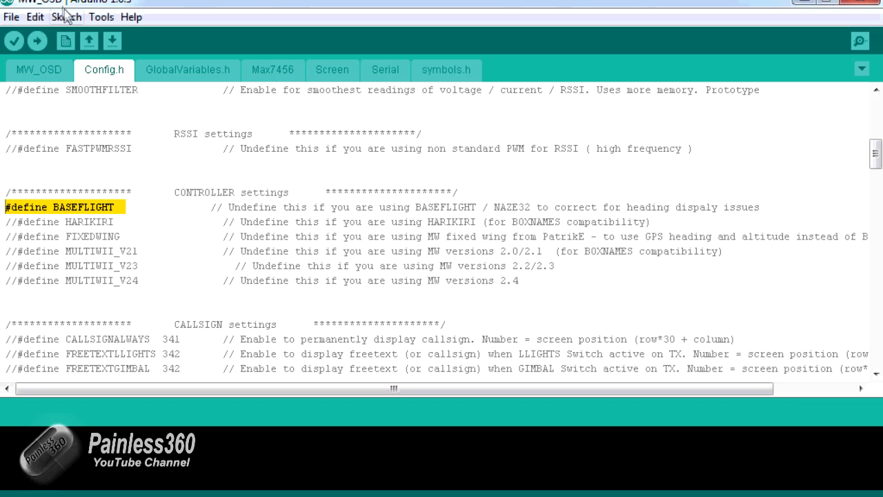
- Choose Arduino Pro or Pro Mini (5V, 16 MHz) w/ ATmega328 under Tools > Board
click(94, 18)
mouse_move(72, 20)
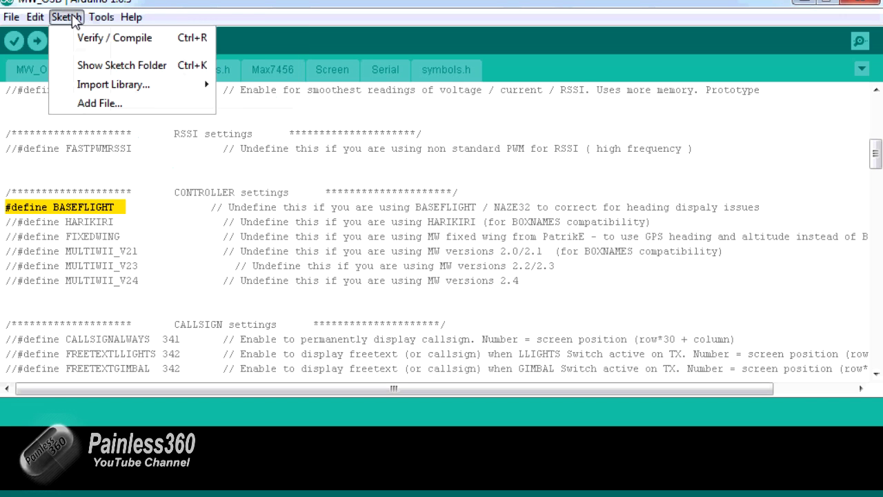
mouse_move(98, 17)
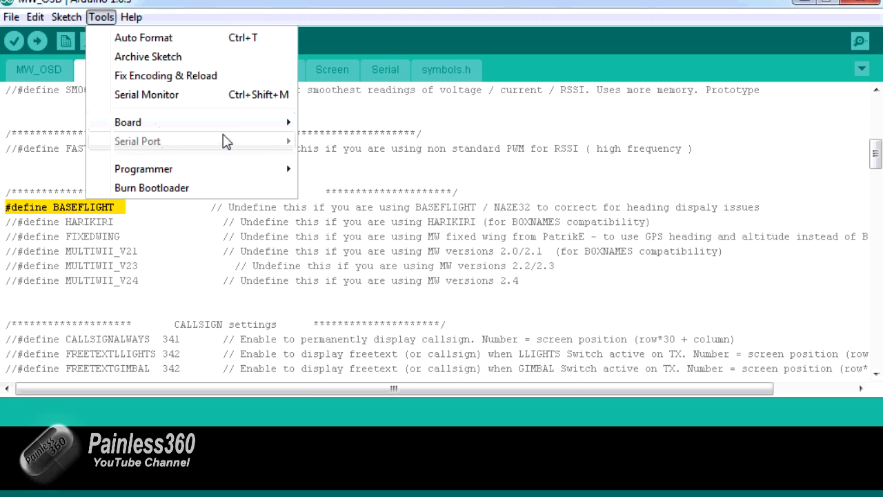
mouse_move(227, 123)
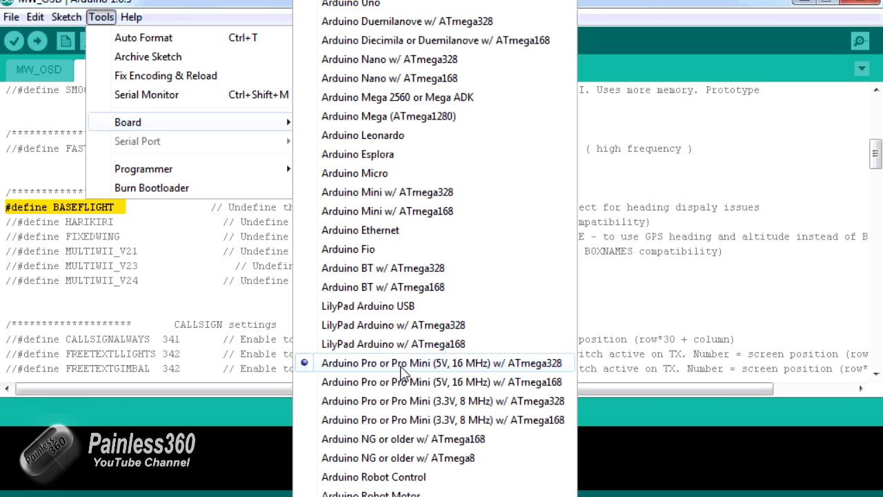
click(401, 367)
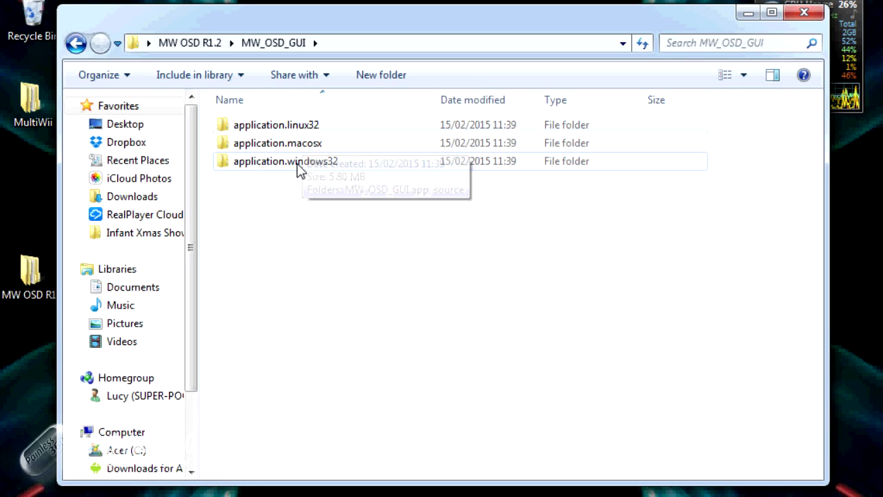
- Run MW_OSD_GUI from the application.windows32 folder and close the Explorer window
double_click(299, 168)
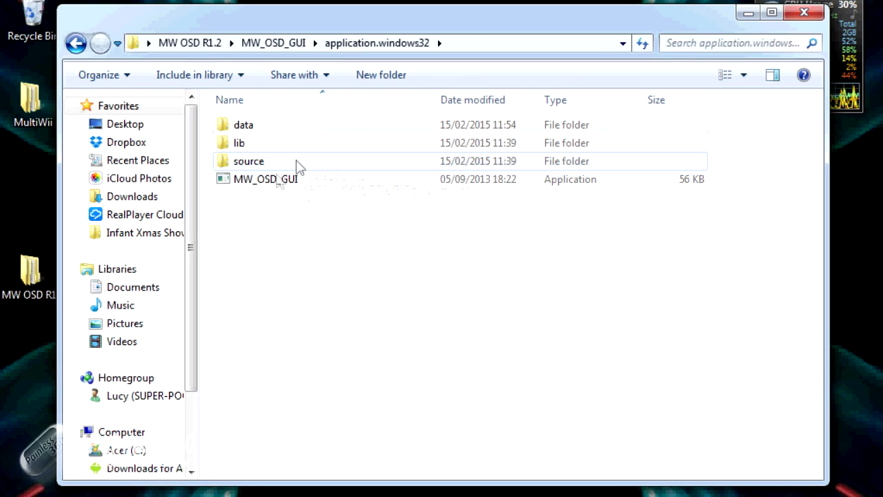
click(269, 182)
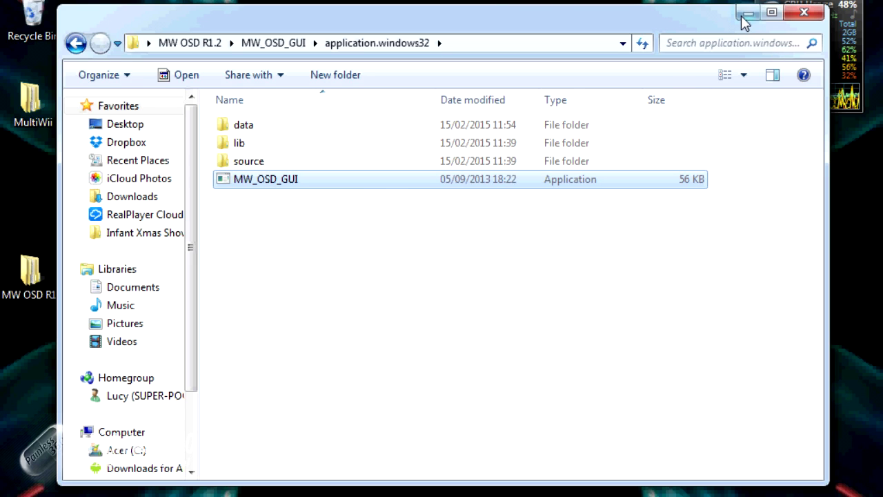
click(798, 19)
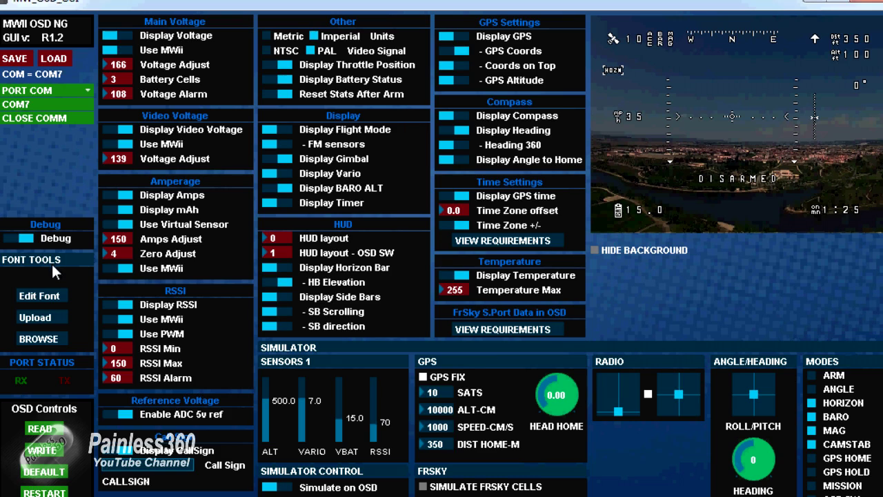
- Load the default.mcm font file and acknowledge the font-loaded message
click(47, 336)
click(295, 177)
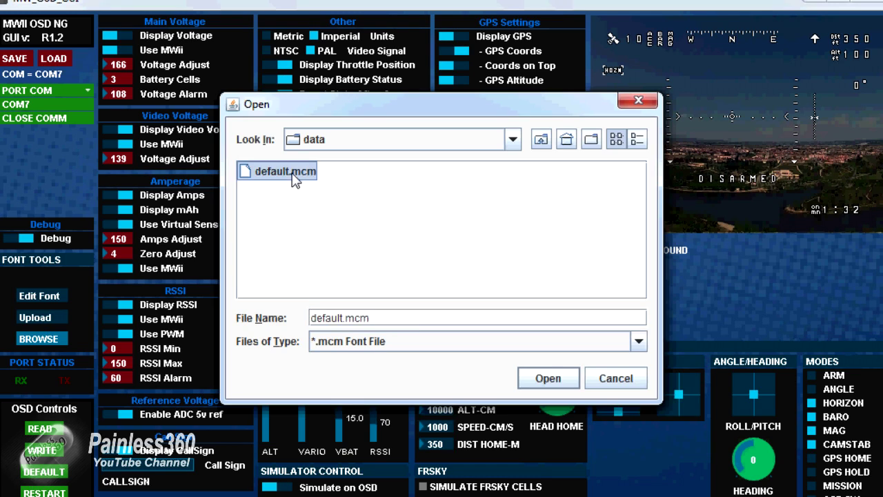
click(556, 379)
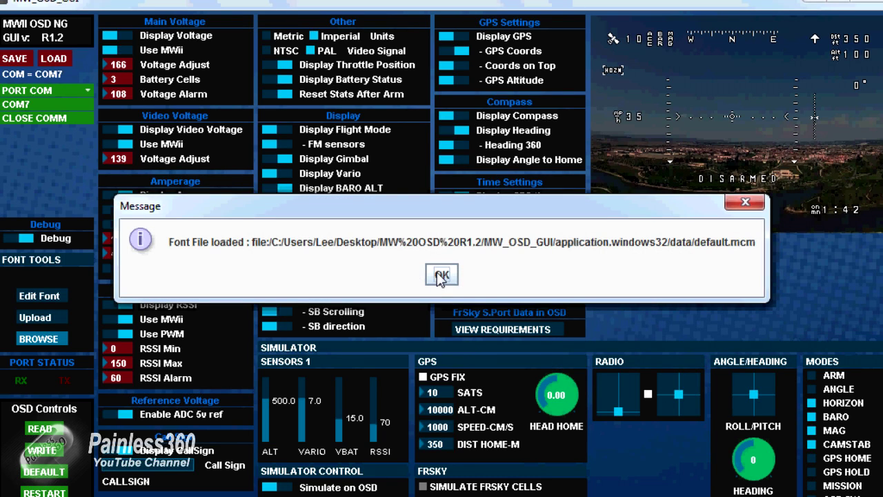
click(440, 276)
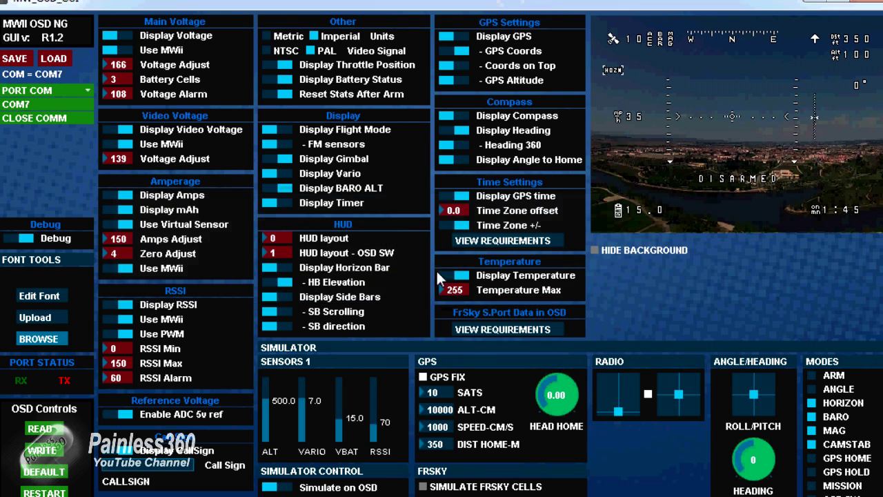
- Inspect character 118 in the font editor, flipping one pixel, then close it
click(48, 294)
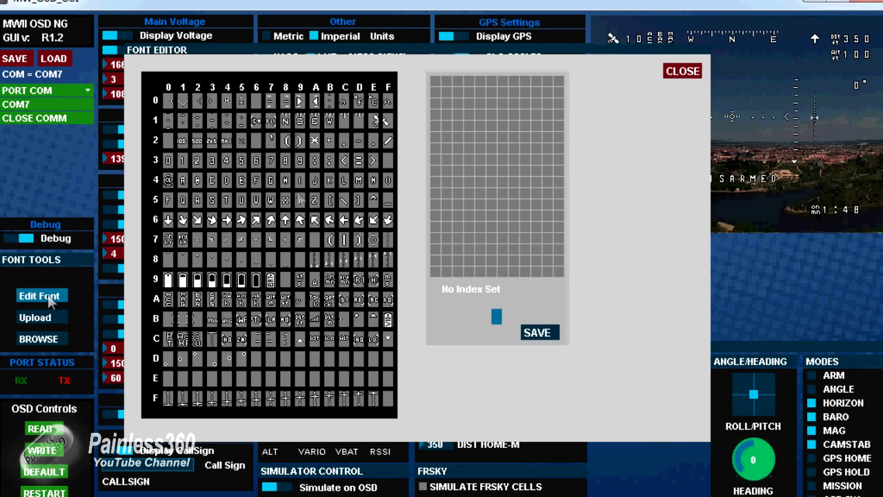
click(254, 239)
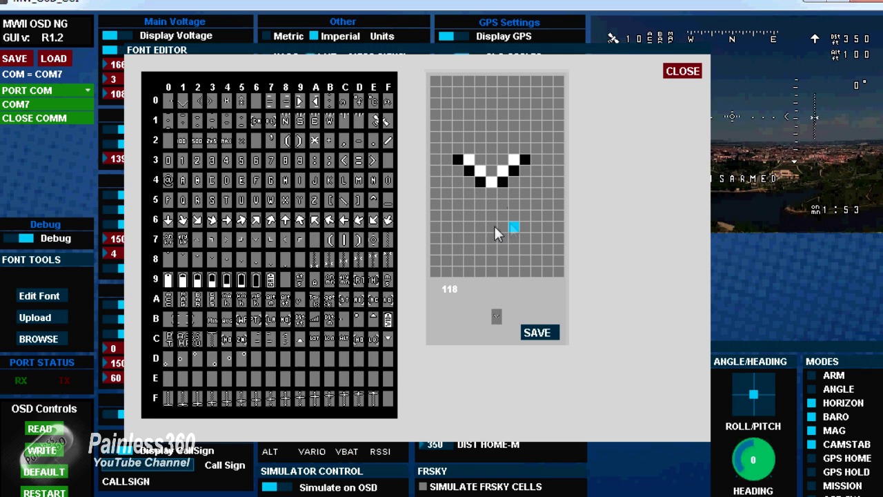
click(490, 227)
click(686, 71)
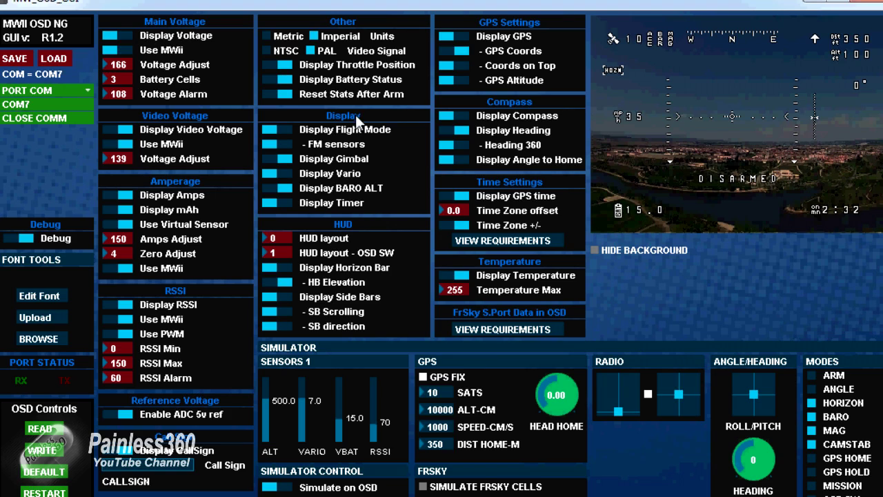
click(113, 34)
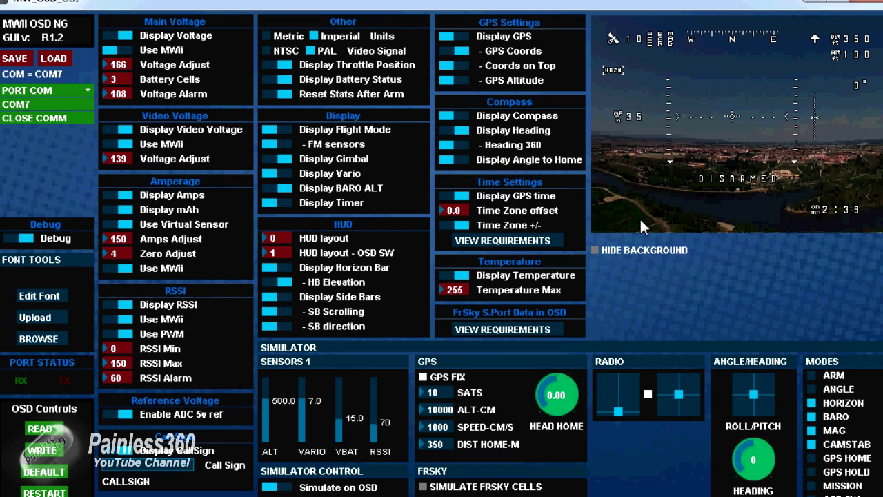
click(109, 37)
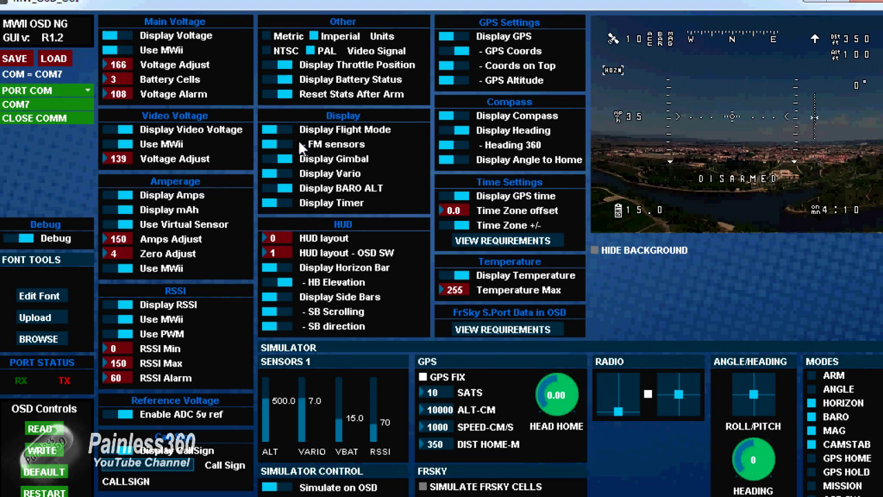
click(454, 66)
- Toggle Display GPS and the GPS coordinate options, leaving the latitude/longitude line hidden
click(463, 38)
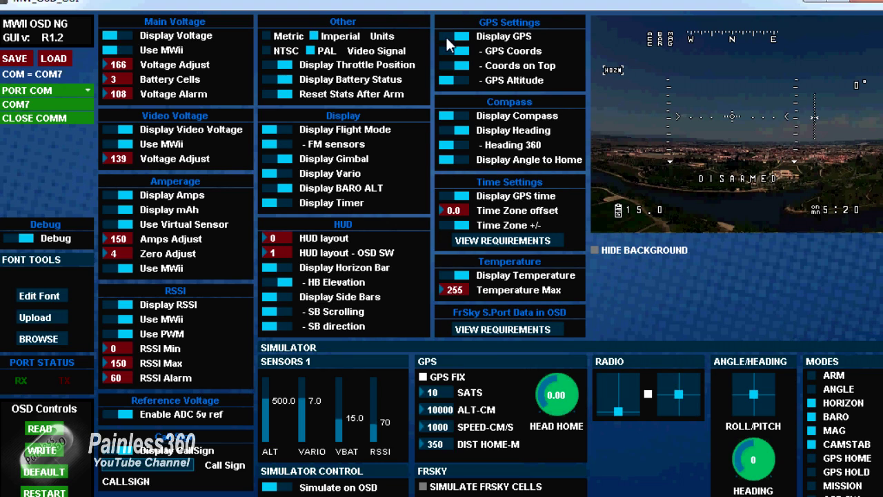
click(447, 37)
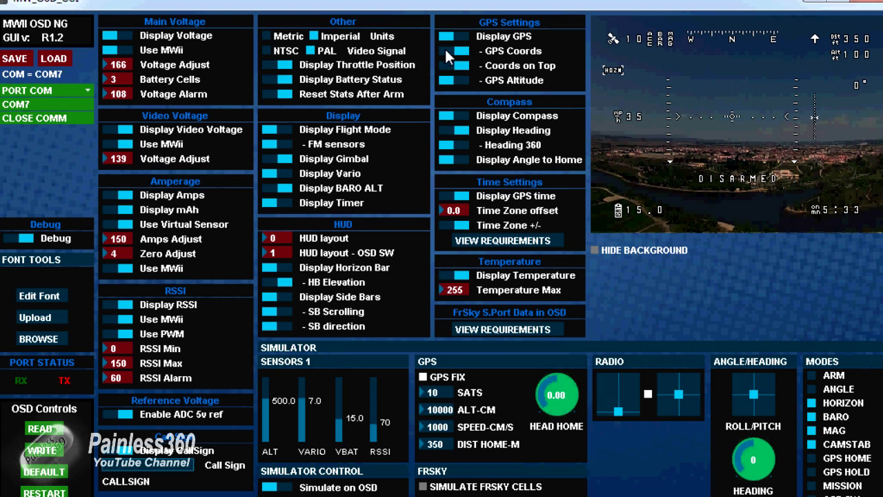
click(446, 50)
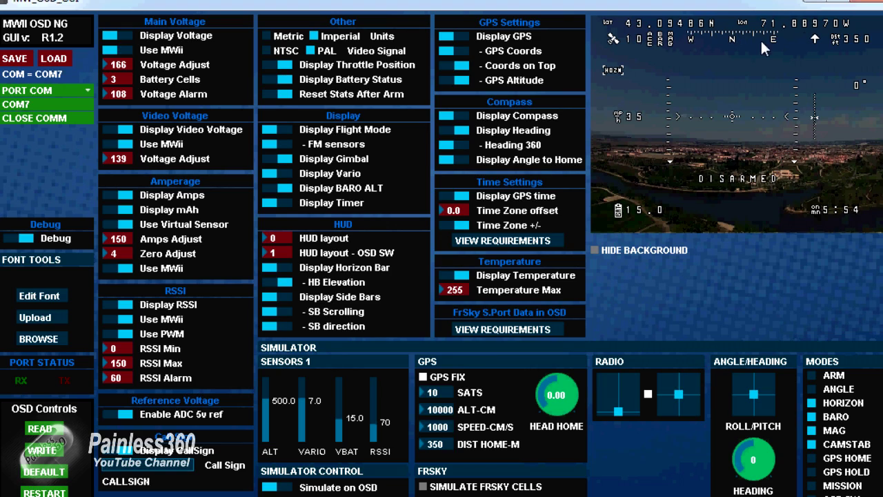
click(461, 51)
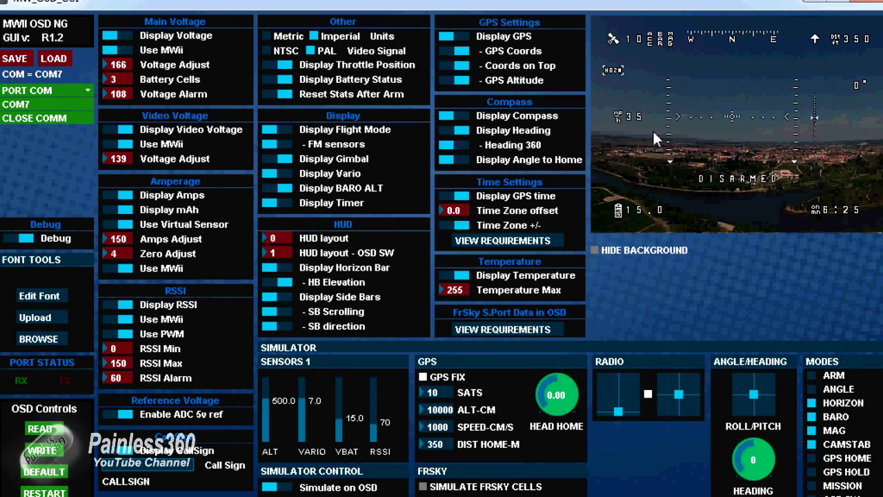